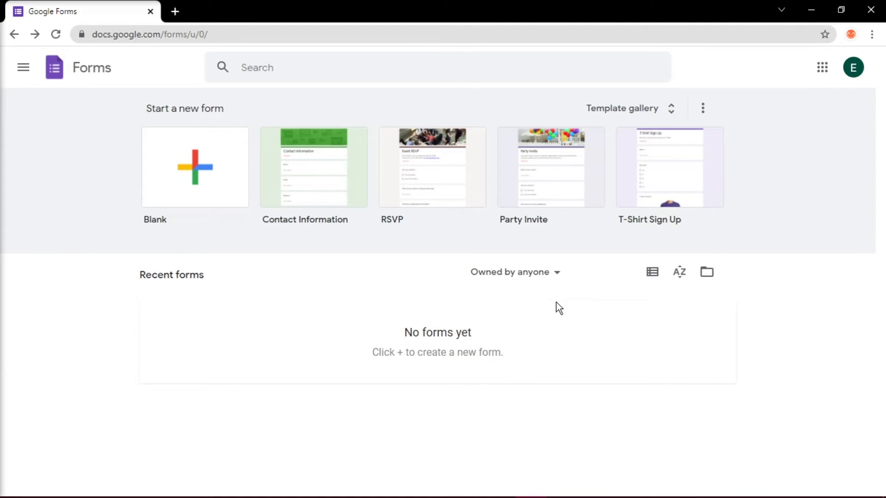
# Create a new blank form and title it 'True or False Quiz'.
pyautogui.click(214, 163)
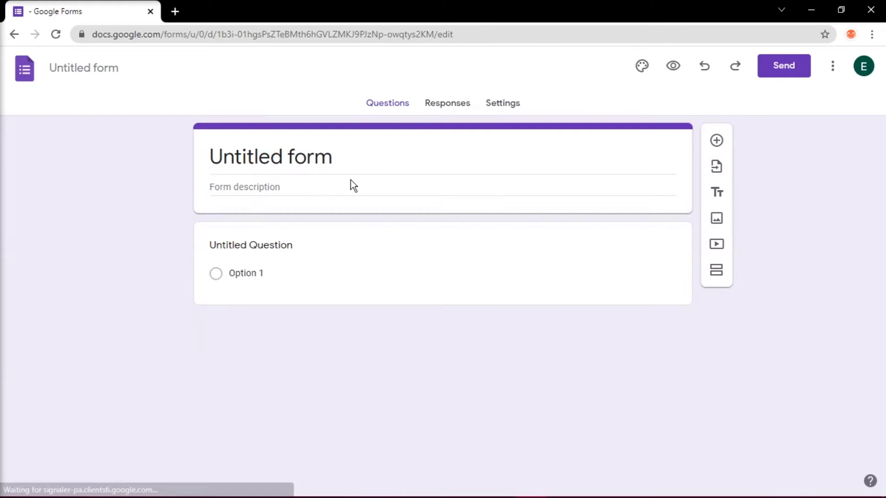
pyautogui.click(86, 74)
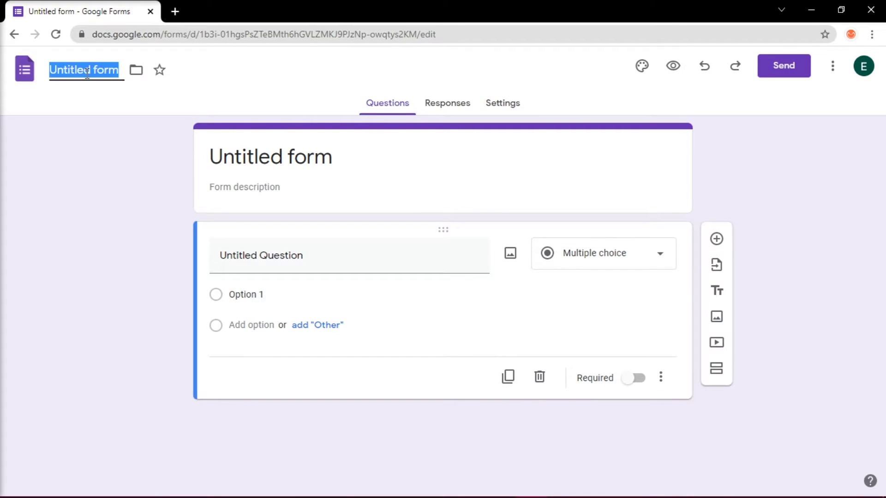
pyautogui.write('True or Fa')
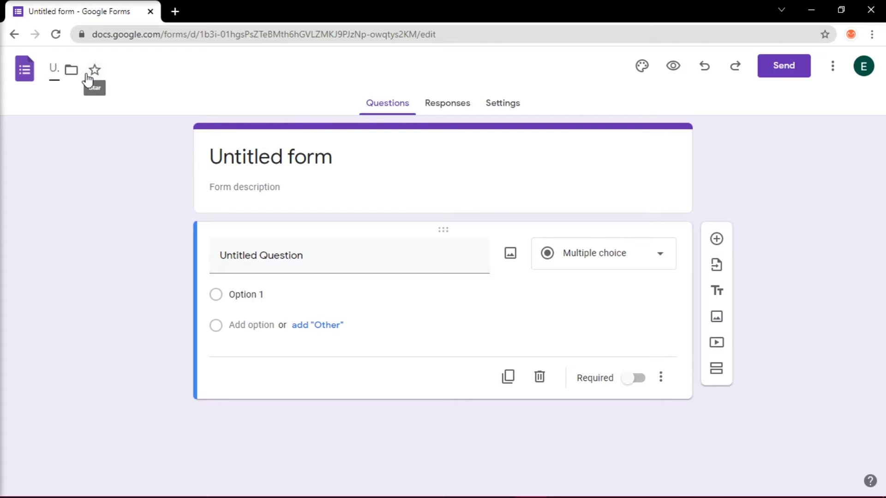
pyautogui.write('lse Quiz')
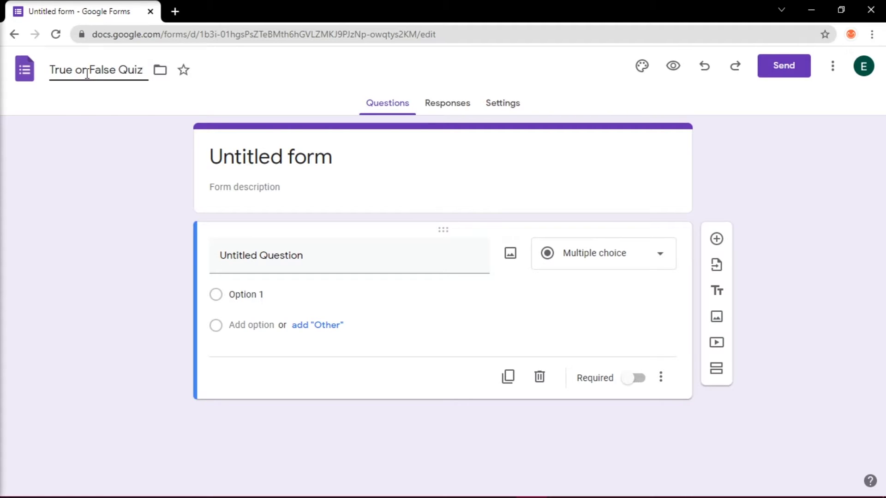
pyautogui.click(147, 124)
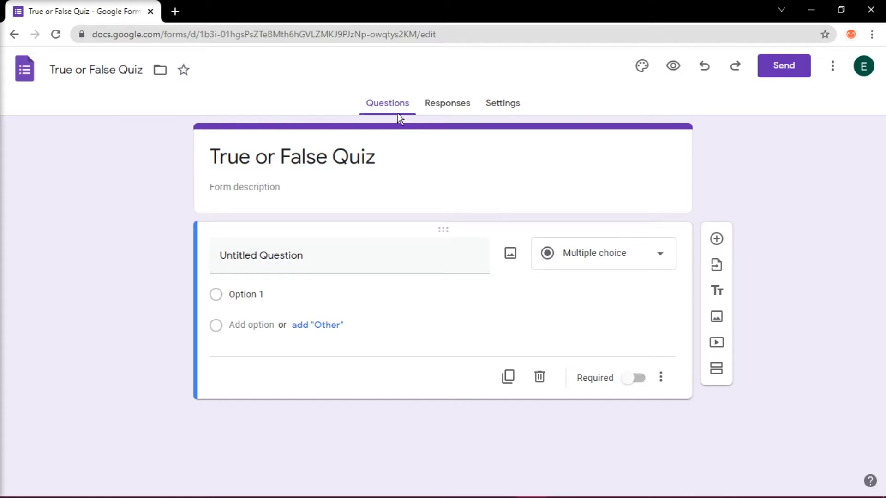
# Switch on Make this a quiz in Settings, releasing grades immediately after each submission.
pyautogui.click(519, 109)
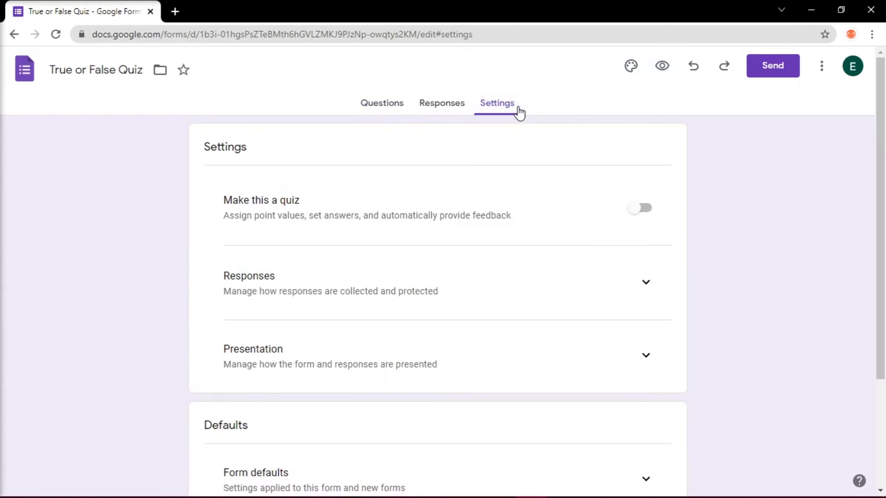
pyautogui.click(645, 211)
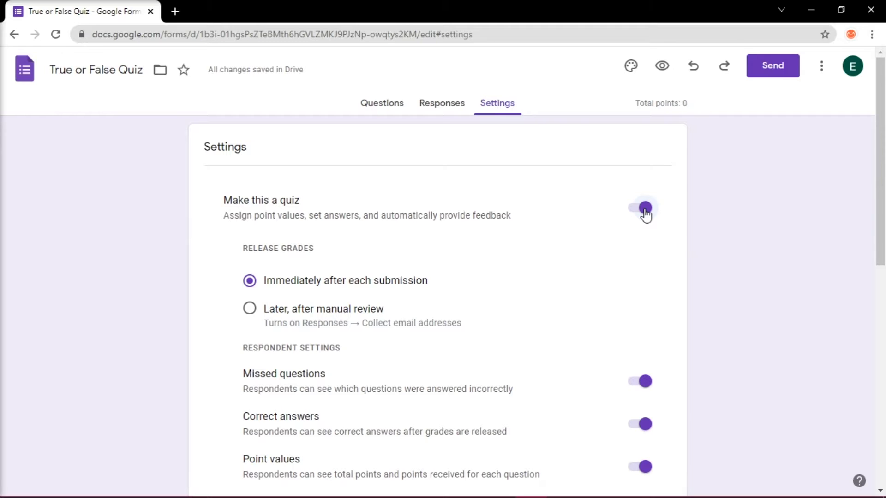
pyautogui.scroll(-3, 645, 215)
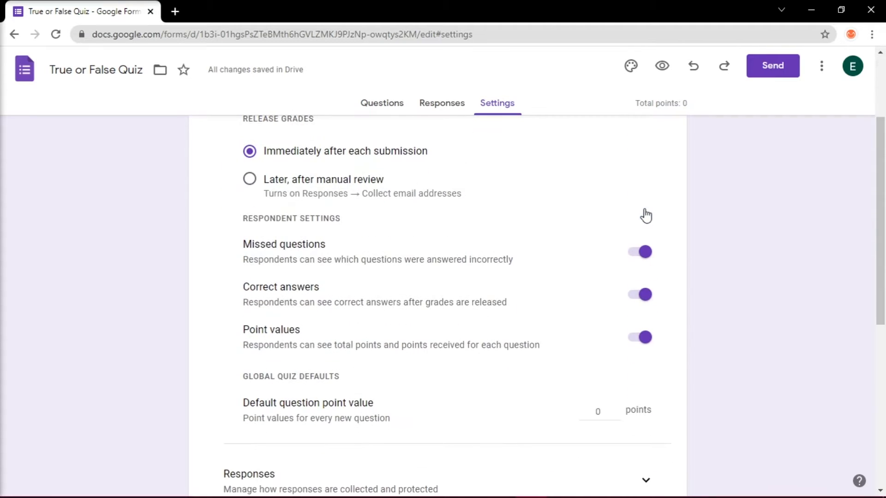
pyautogui.scroll(2, 644, 209)
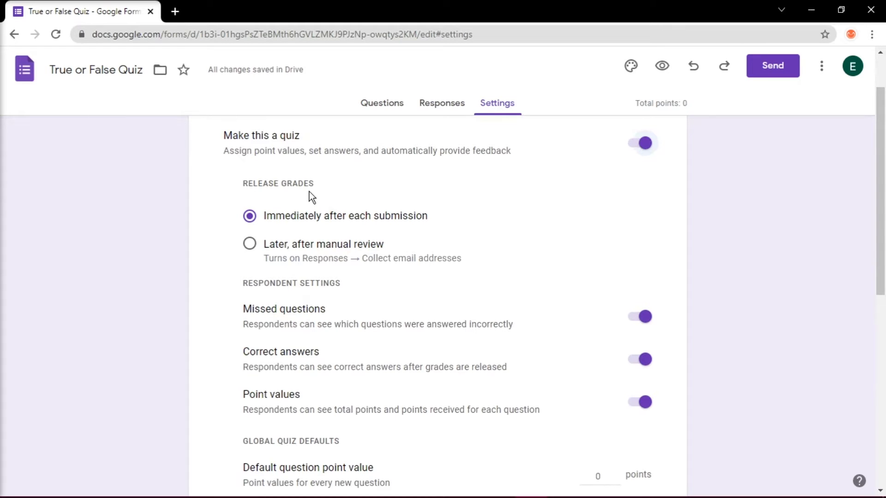
pyautogui.scroll(-2, 440, 429)
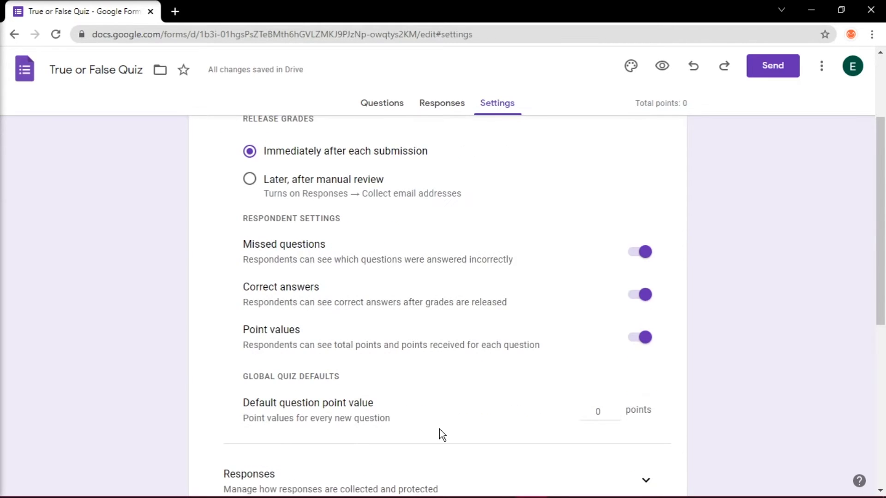
pyautogui.scroll(-2, 439, 429)
pyautogui.scroll(5, 440, 429)
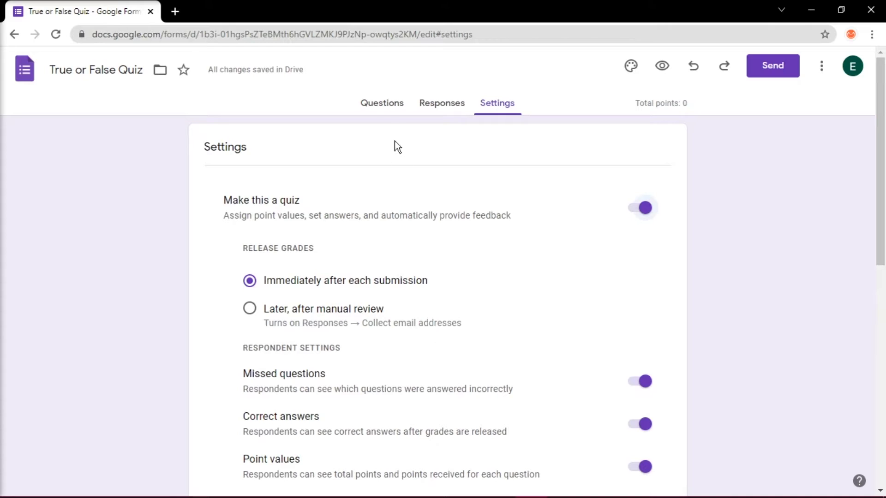
# Give the form the description 'State True or False'.
pyautogui.click(382, 112)
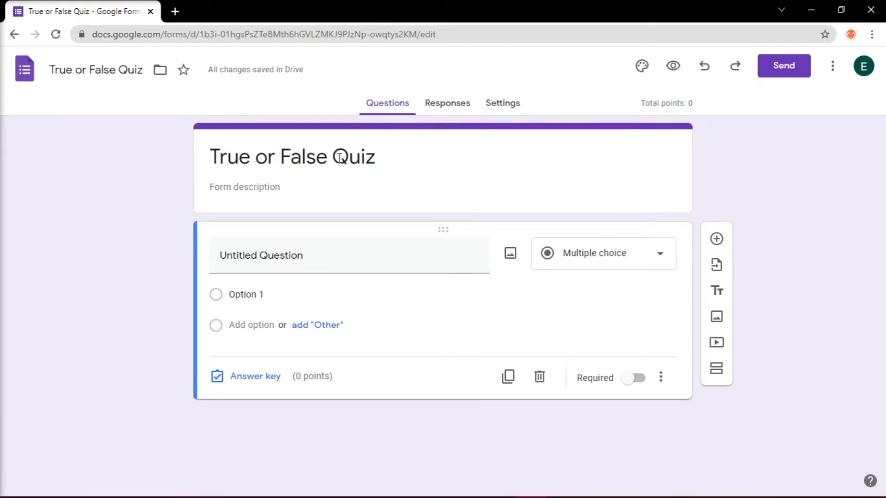
pyautogui.click(394, 157)
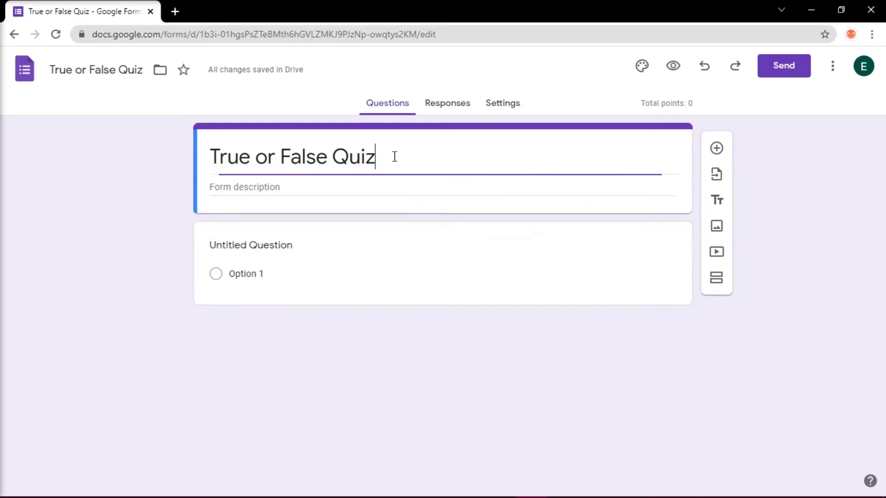
pyautogui.click(351, 185)
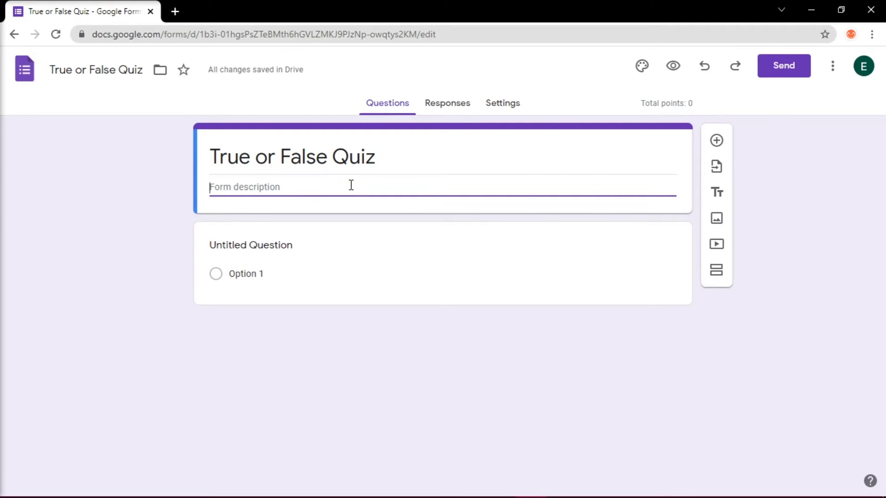
pyautogui.write('State True or False')
# Write the first multiple-choice question 'There are 7 planets in our Solar System.'.
pyautogui.click(398, 219)
pyautogui.write('There ')
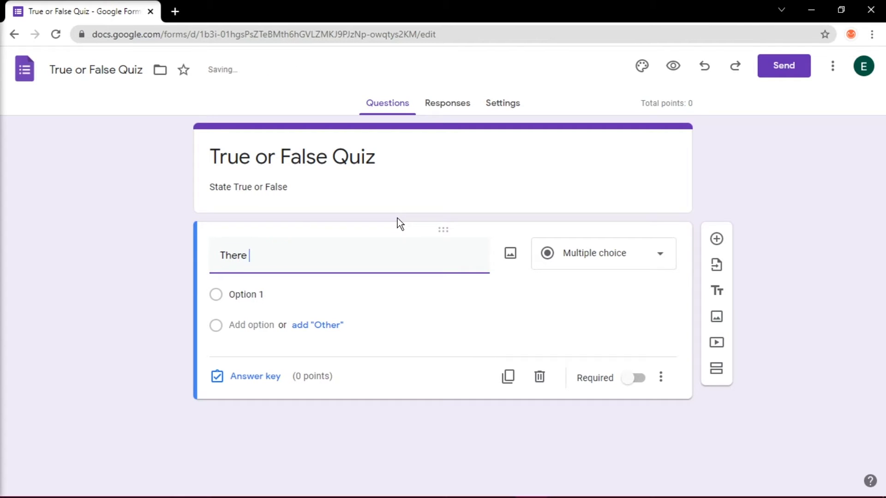
pyautogui.write('are 7 planets in our Solar System.')
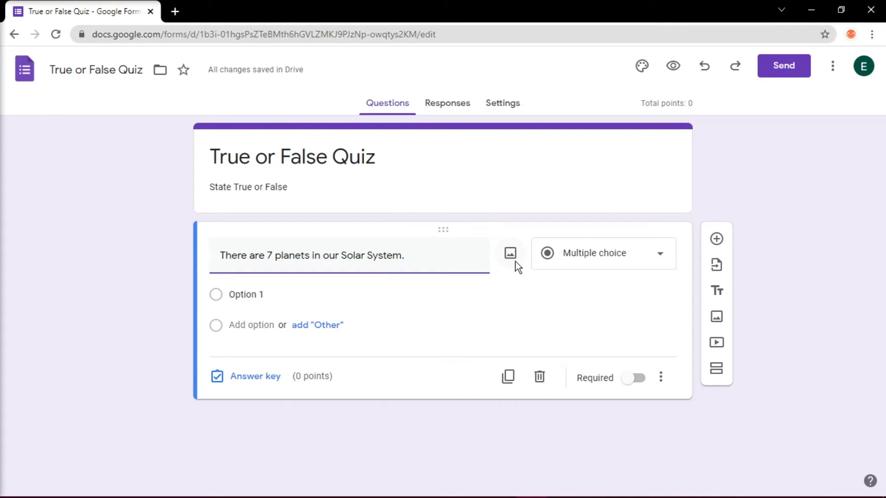
pyautogui.click(606, 273)
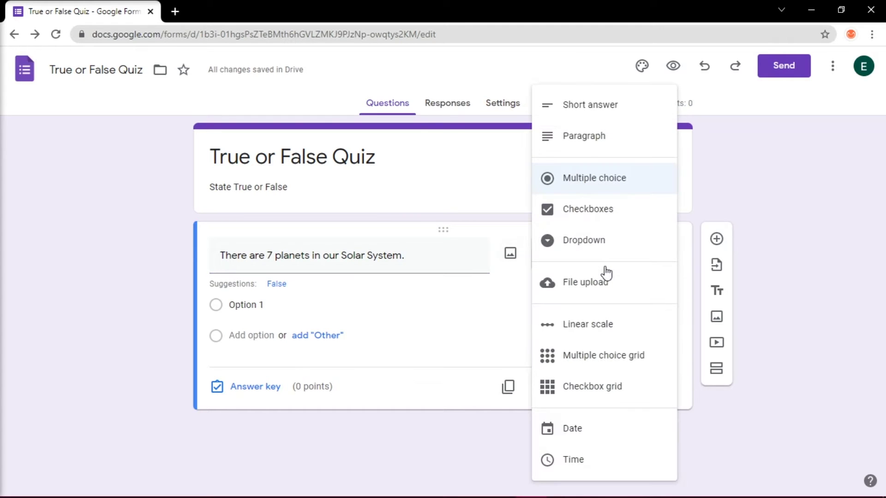
pyautogui.click(654, 186)
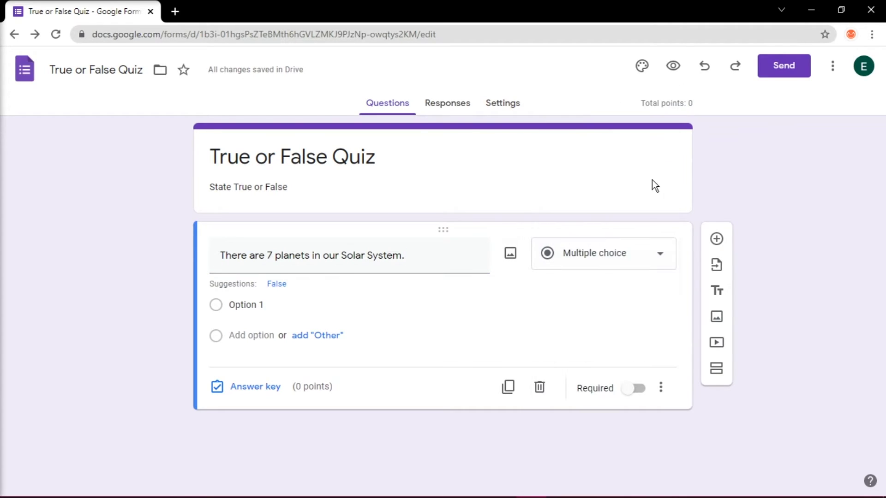
# Add the answer options True and False and make the question required.
pyautogui.click(254, 305)
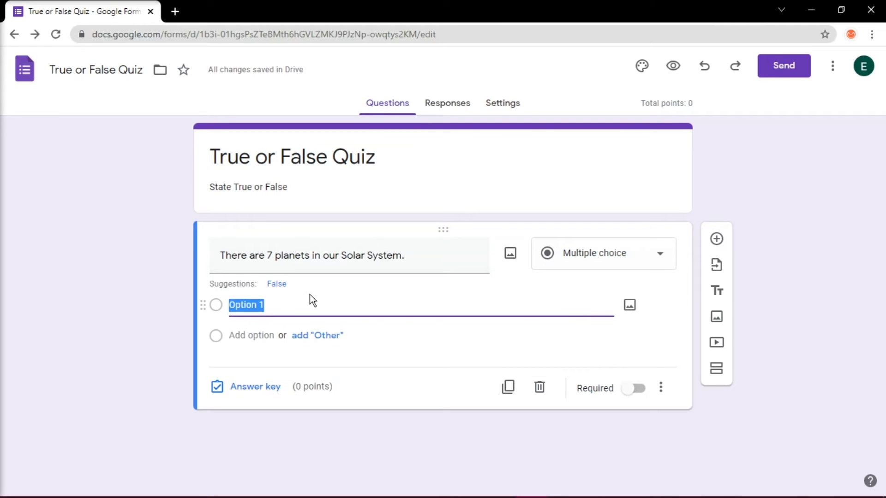
pyautogui.write('True')
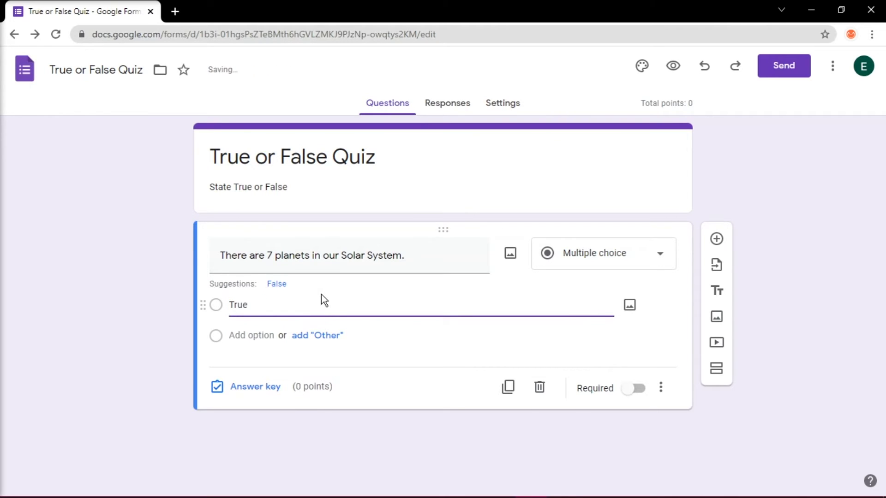
pyautogui.press('Return')
pyautogui.write('False')
pyautogui.click(498, 347)
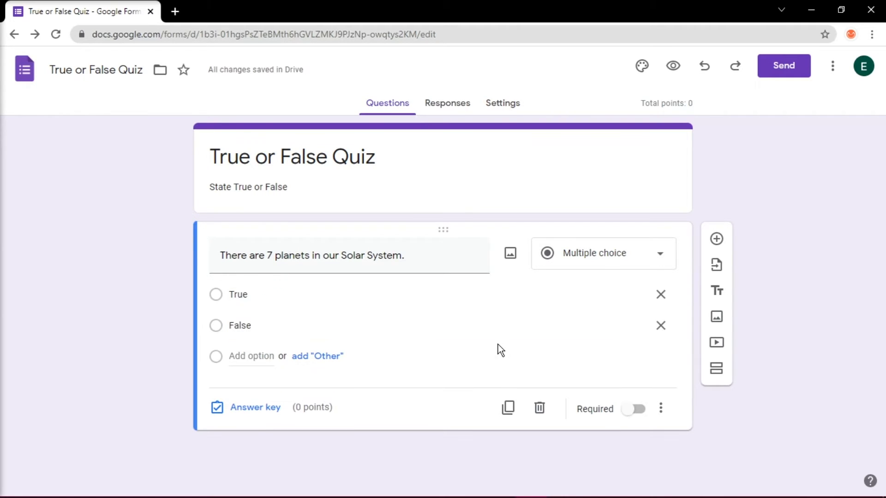
pyautogui.click(635, 410)
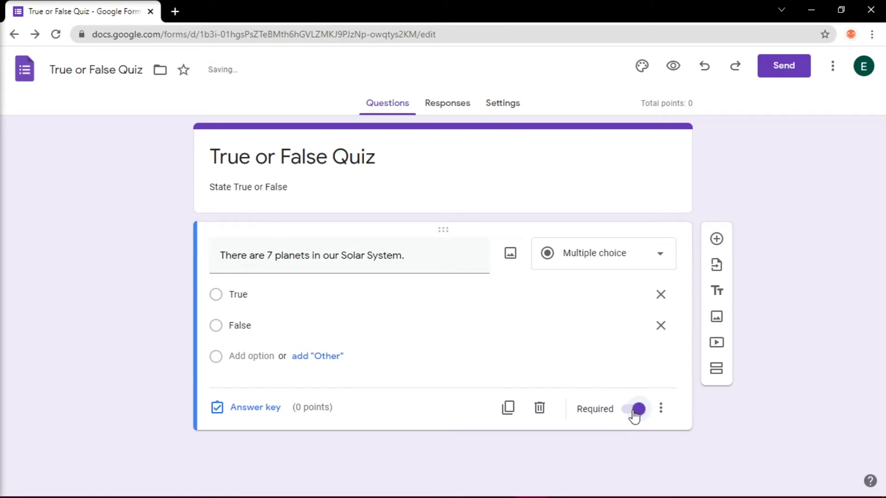
# Key False as the correct answer to the 7-planets question, worth 1 point.
pyautogui.click(251, 408)
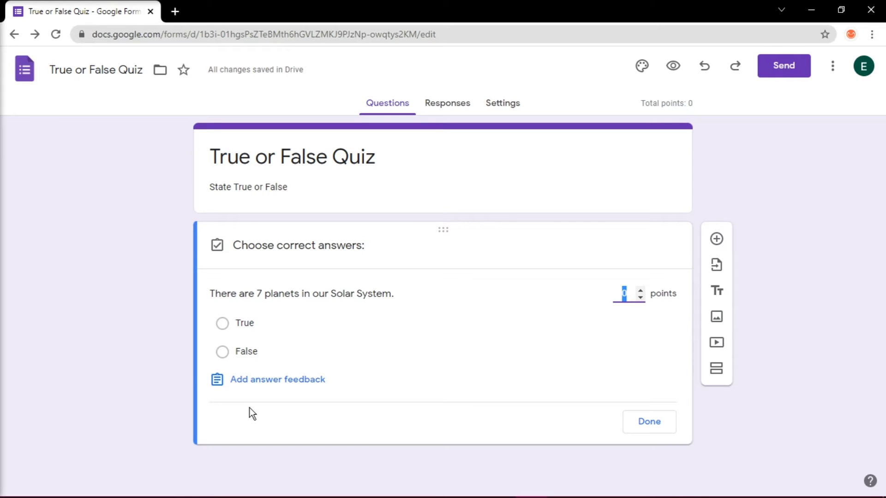
pyautogui.click(251, 354)
pyautogui.click(641, 290)
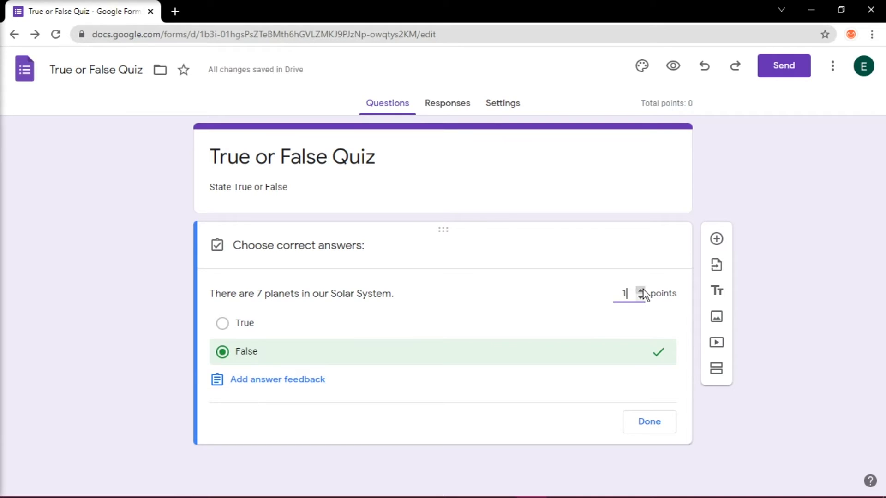
pyautogui.click(320, 378)
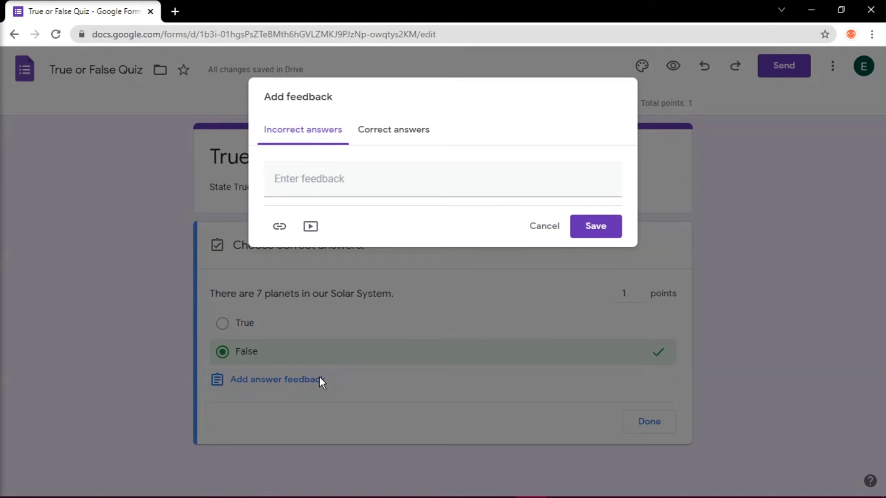
pyautogui.click(418, 137)
pyautogui.click(410, 327)
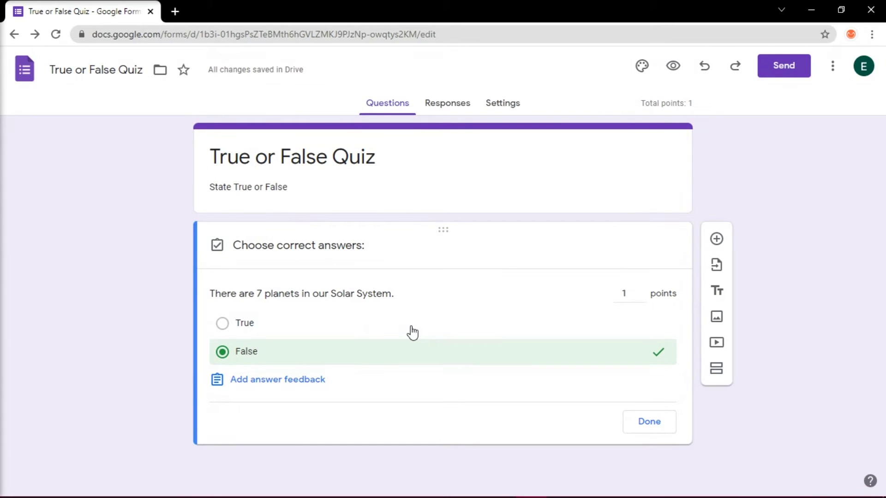
pyautogui.click(645, 427)
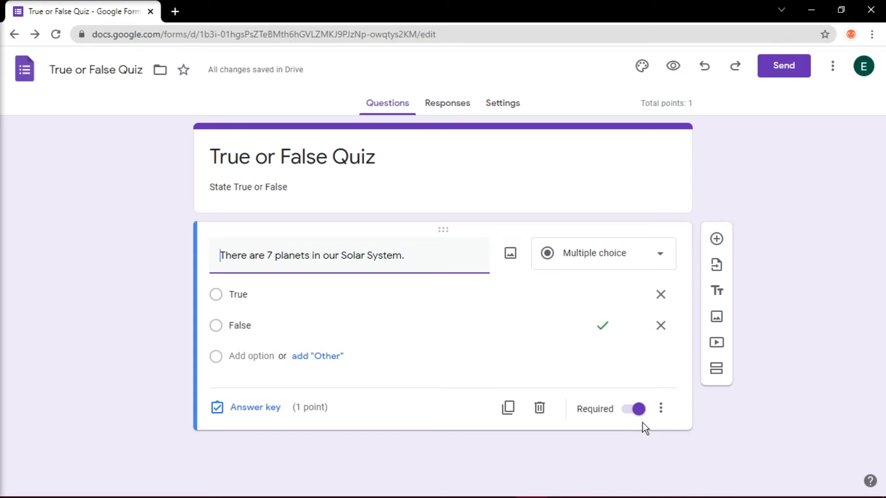
# Add duplicated questions 'There are 365 days in a year.' (True) and the Great Pyramid in France (False).
pyautogui.click(510, 408)
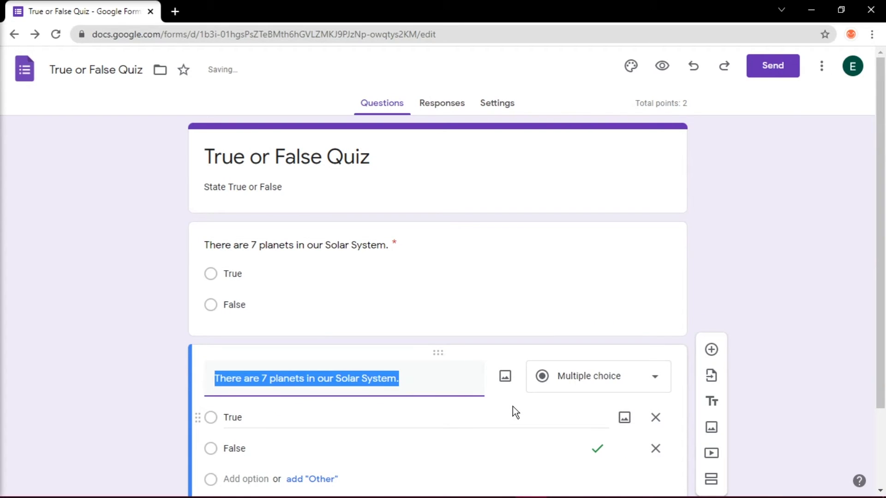
pyautogui.scroll(-3, 366, 388)
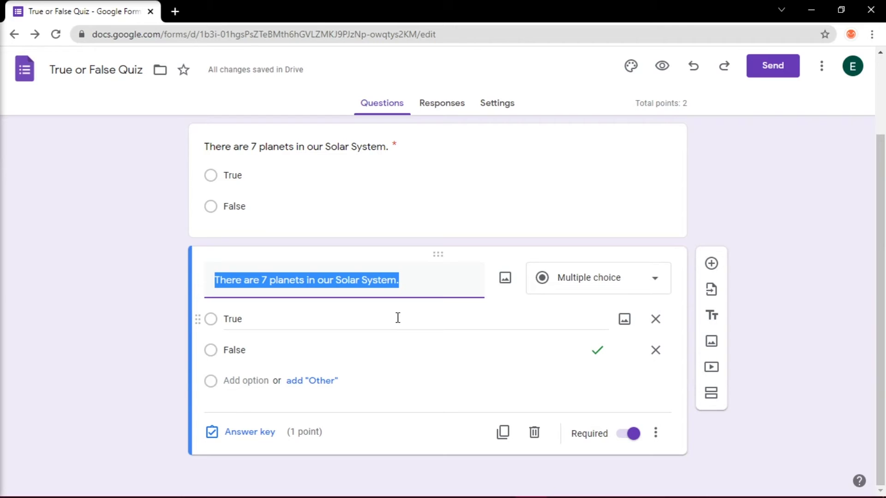
pyautogui.write('There are 365 days in a year.')
pyautogui.click(250, 432)
pyautogui.click(235, 348)
pyautogui.click(643, 445)
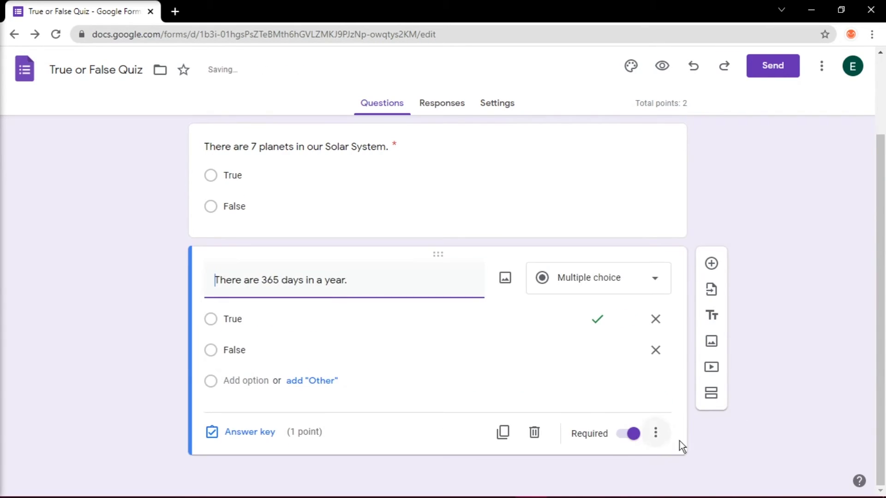
pyautogui.click(503, 432)
pyautogui.write('The Great Pyramid of Giza is in France.')
pyautogui.click(250, 432)
pyautogui.click(235, 376)
pyautogui.click(643, 446)
# Add duplicated questions about lions called a Pride and the Whale as largest mammal, both keyed True.
pyautogui.click(502, 432)
pyautogui.write('A ')
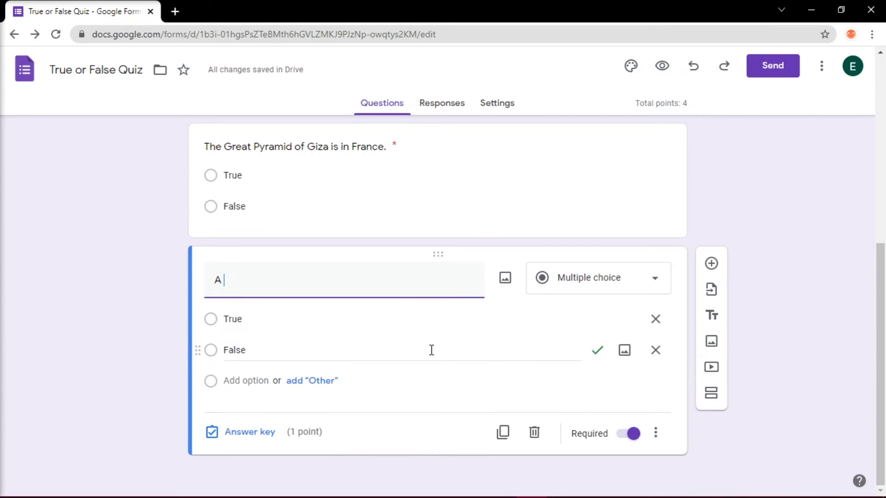
pyautogui.write('group of lions are called a Pride.')
pyautogui.click(249, 432)
pyautogui.click(234, 350)
pyautogui.click(643, 445)
pyautogui.click(502, 432)
pyautogui.write('The largest mammal in the world is a Whale.')
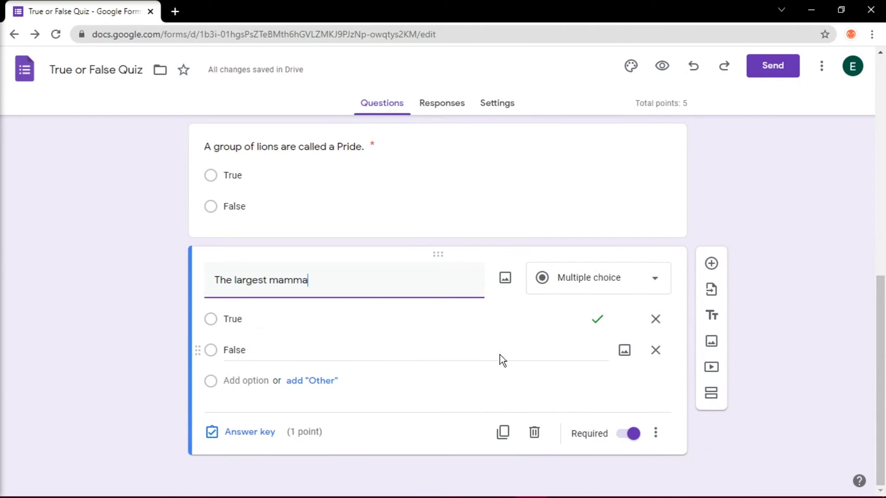
pyautogui.click(264, 431)
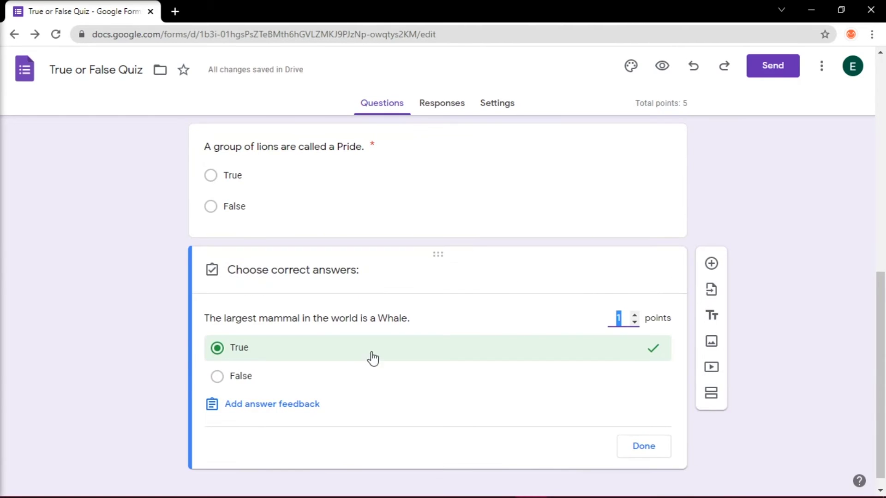
pyautogui.click(643, 445)
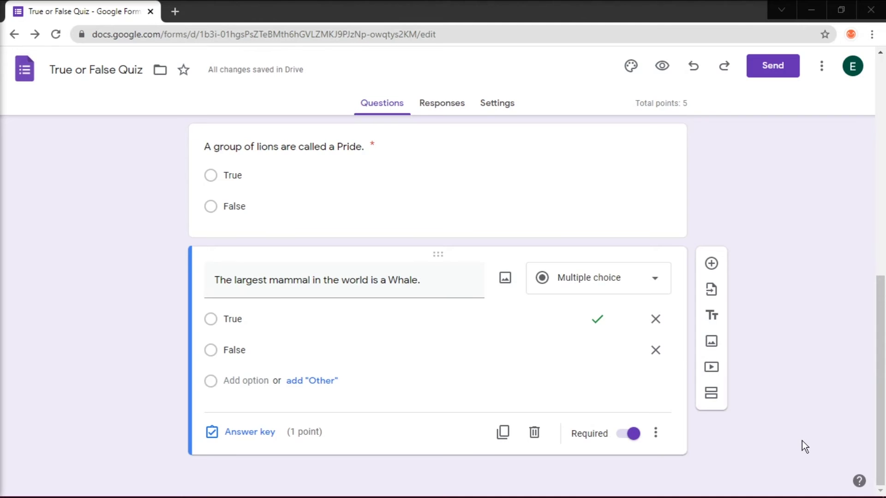
# Apply a teal theme colour with the darker teal page background.
pyautogui.scroll(10, 802, 441)
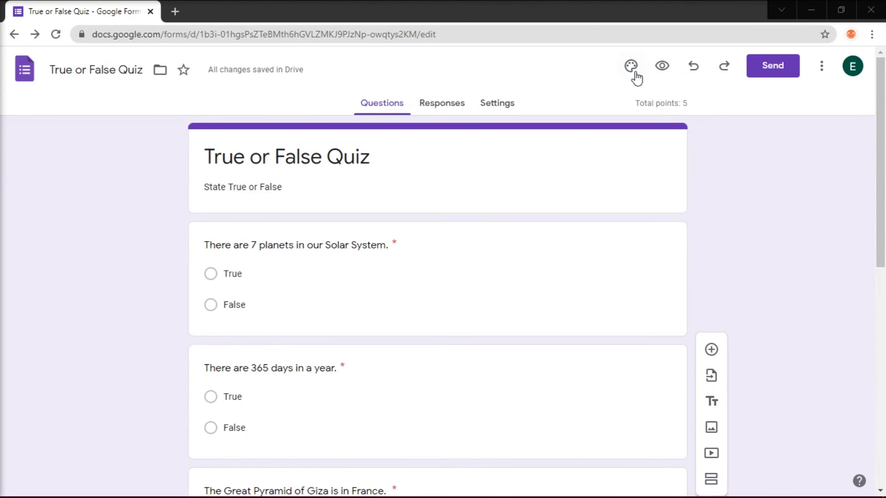
pyautogui.click(633, 70)
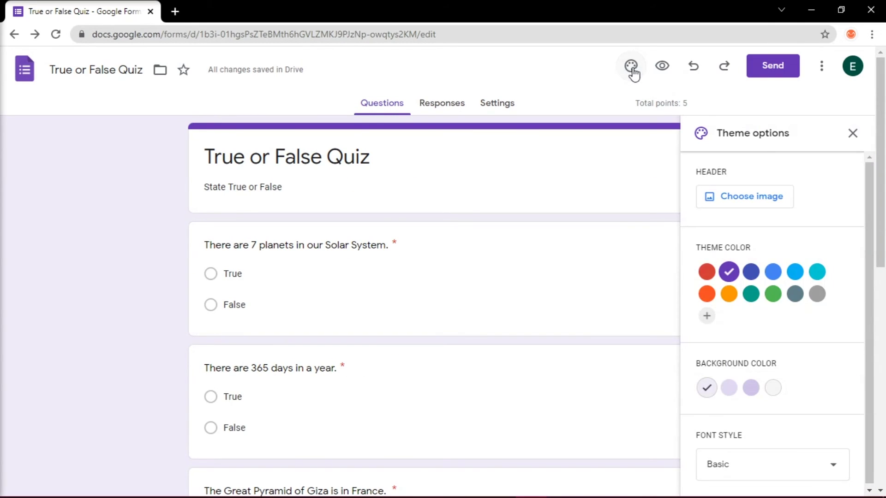
pyautogui.click(750, 294)
pyautogui.click(817, 273)
pyautogui.click(794, 294)
pyautogui.click(730, 295)
pyautogui.click(729, 272)
pyautogui.click(751, 294)
pyautogui.click(751, 387)
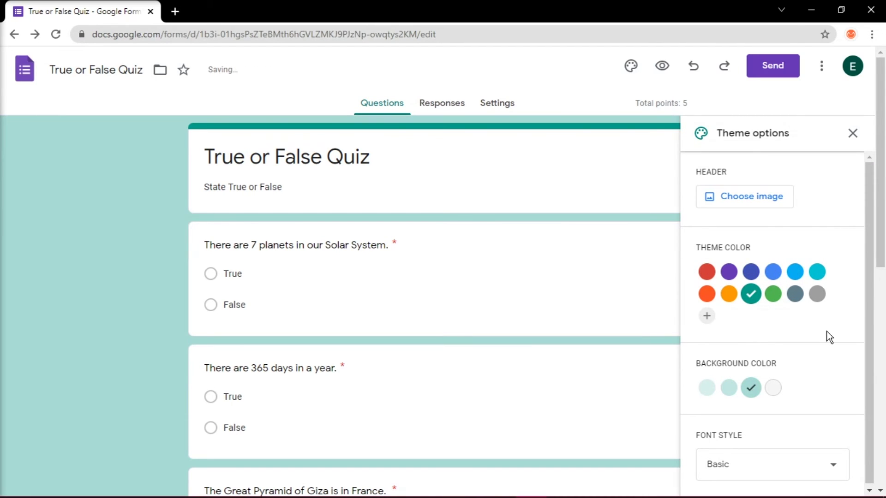
pyautogui.click(853, 133)
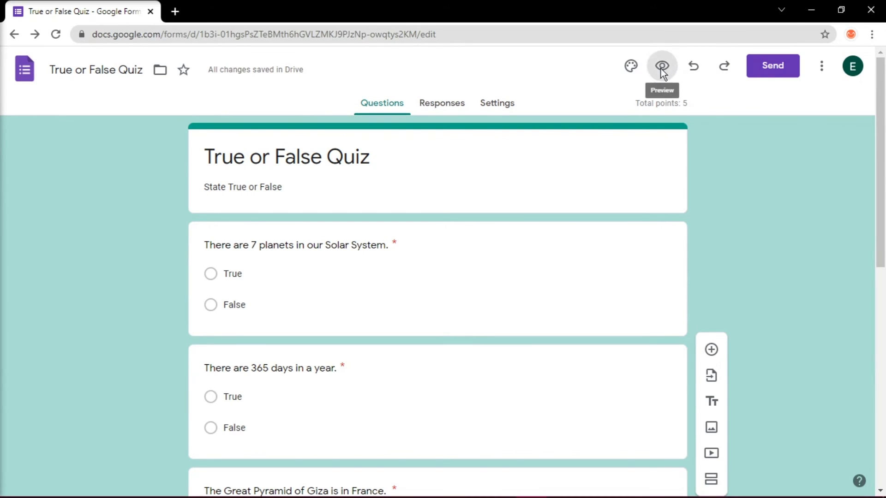
# Preview the quiz and answer False, True, False, True, True to the five questions.
pyautogui.click(663, 69)
pyautogui.click(277, 271)
pyautogui.scroll(-3, 270, 240)
pyautogui.click(267, 236)
pyautogui.click(280, 378)
pyautogui.scroll(-5, 280, 378)
pyautogui.click(279, 216)
pyautogui.click(282, 333)
# Submit the test response and check its graded score of 5/5.
pyautogui.click(277, 409)
pyautogui.click(296, 155)
pyautogui.scroll(-2, 884, 138)
pyautogui.scroll(-5, 884, 138)
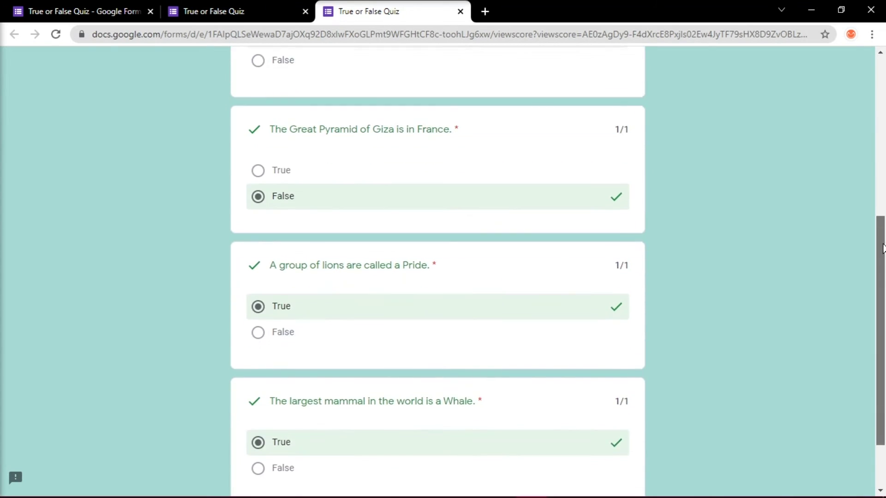
pyautogui.scroll(7, 868, 154)
# Close the score tab and view the quiz's shareable link and 640×1320 embed HTML code.
pyautogui.click(79, 14)
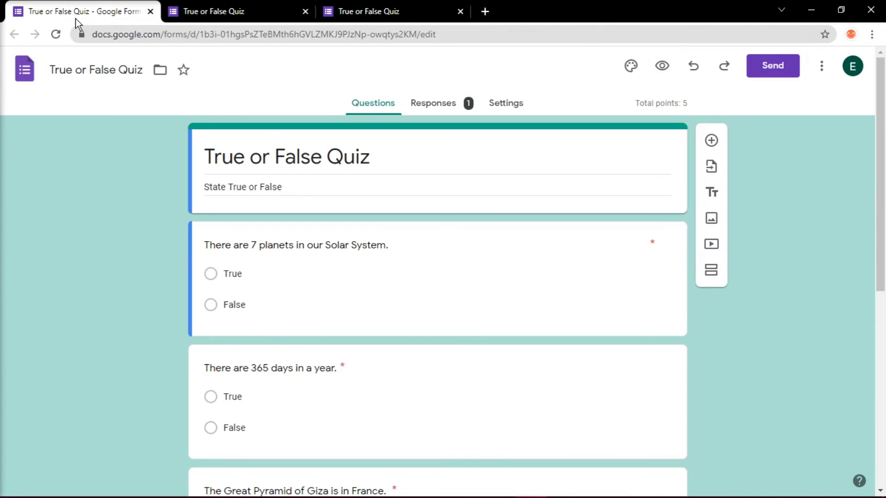
pyautogui.click(460, 11)
pyautogui.click(779, 73)
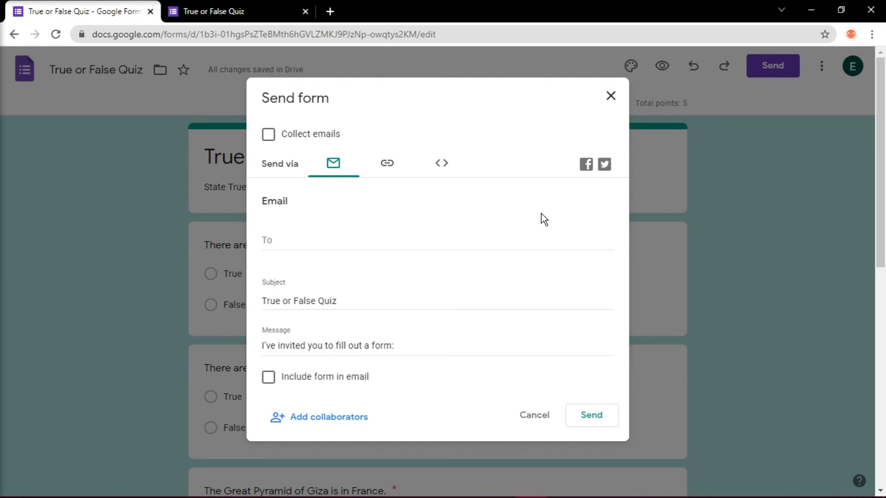
pyautogui.click(395, 170)
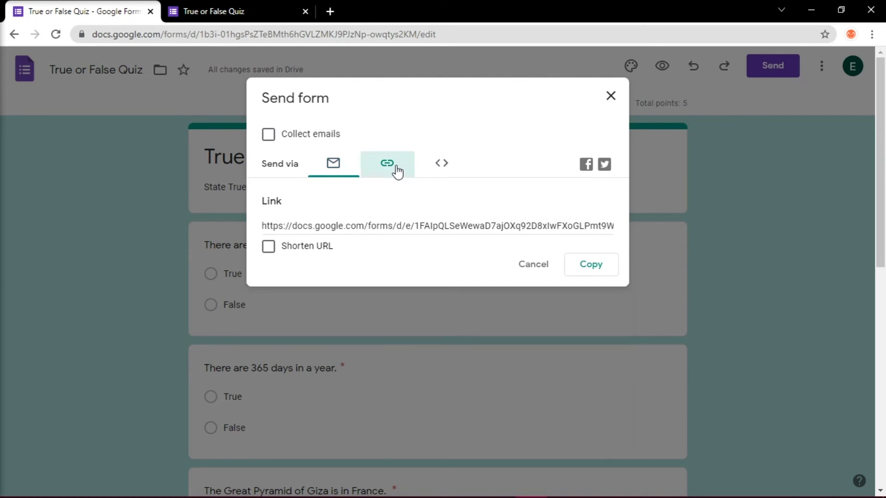
pyautogui.click(440, 174)
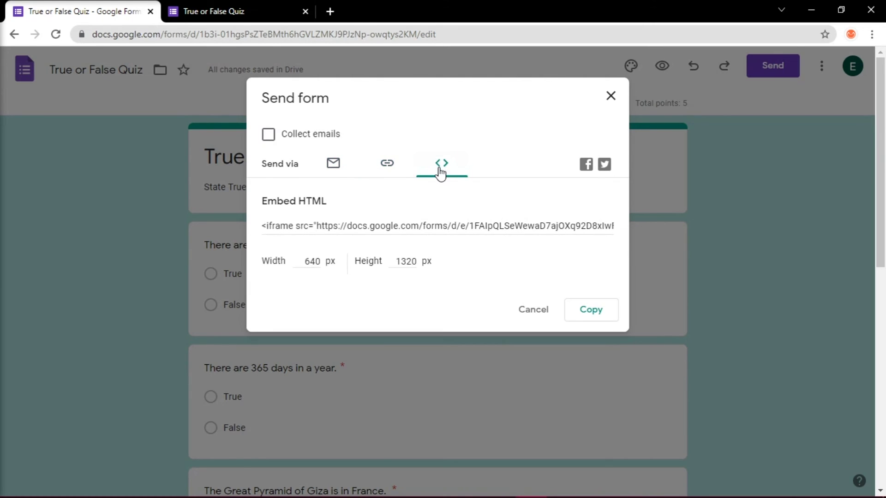
pyautogui.click(612, 98)
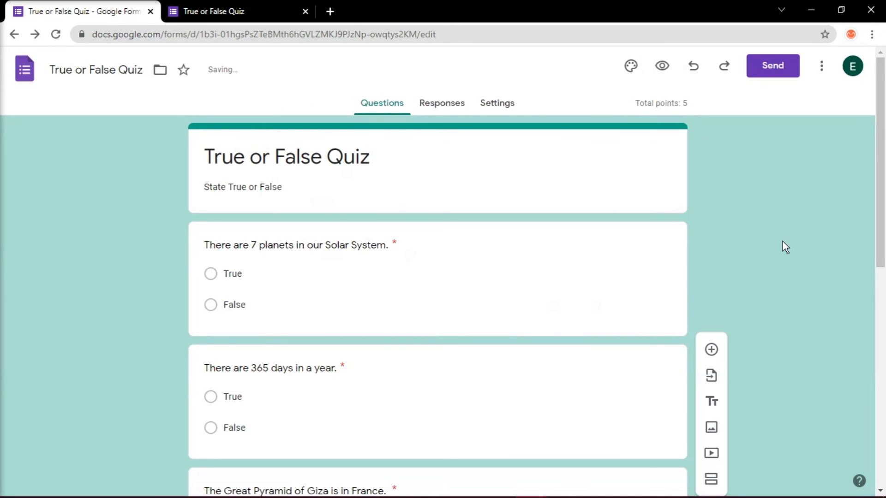